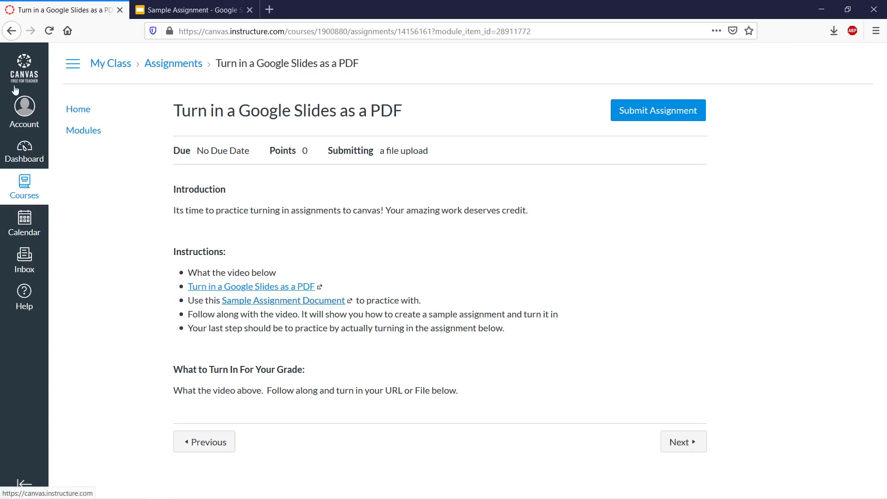
# - Switch to the Sample Assignment - Google Slides browser tab
pyautogui.click(188, 10)
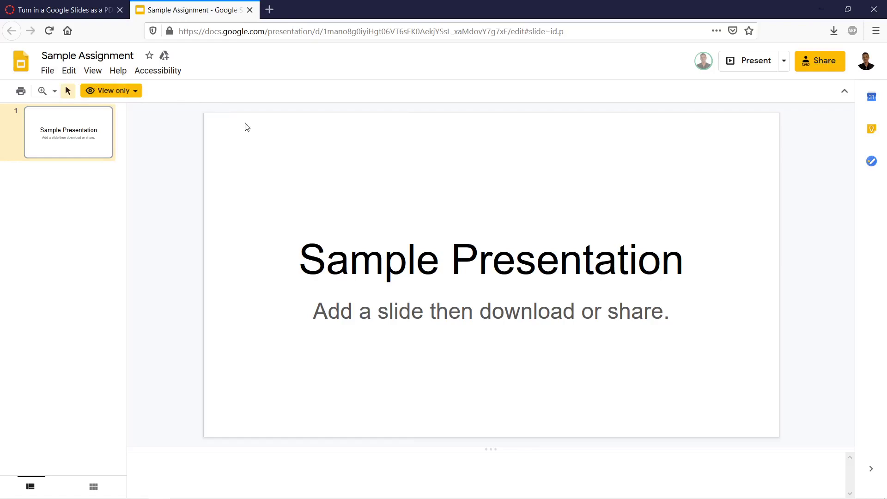
# - Show the File menu's Make a copy options for the Sample Assignment deck
pyautogui.click(46, 70)
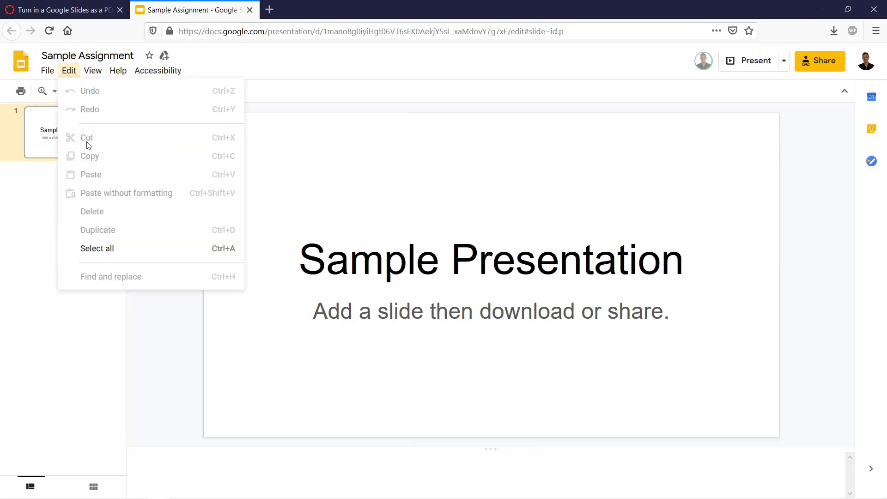
pyautogui.moveTo(72, 162)
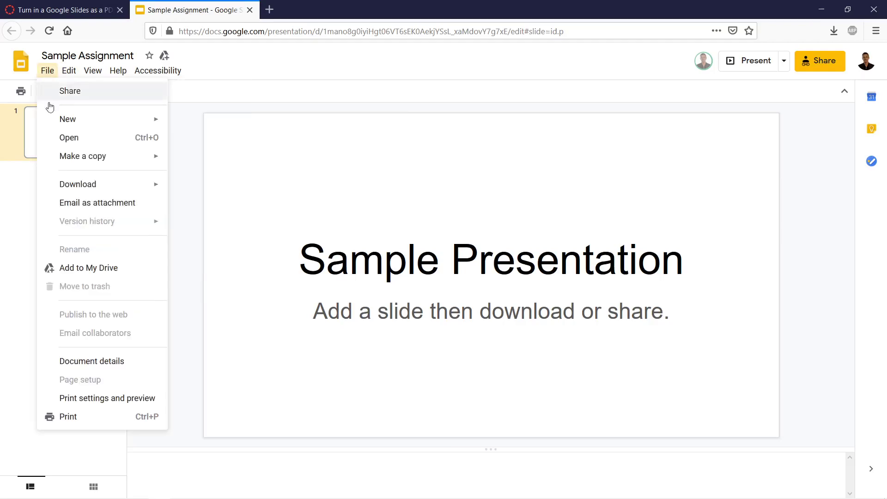
# - Copy the entire presentation as 'Temp' and close the original view-only tab
pyautogui.click(202, 162)
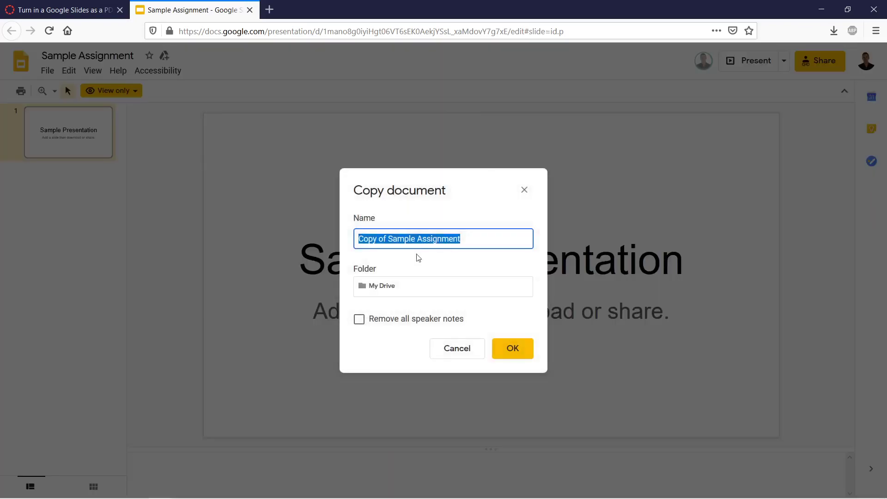
pyautogui.write('Te')
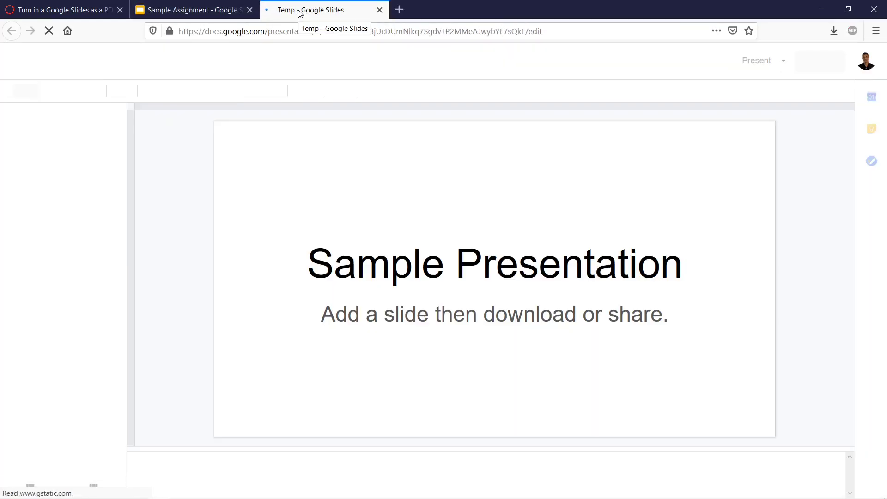
pyautogui.click(217, 6)
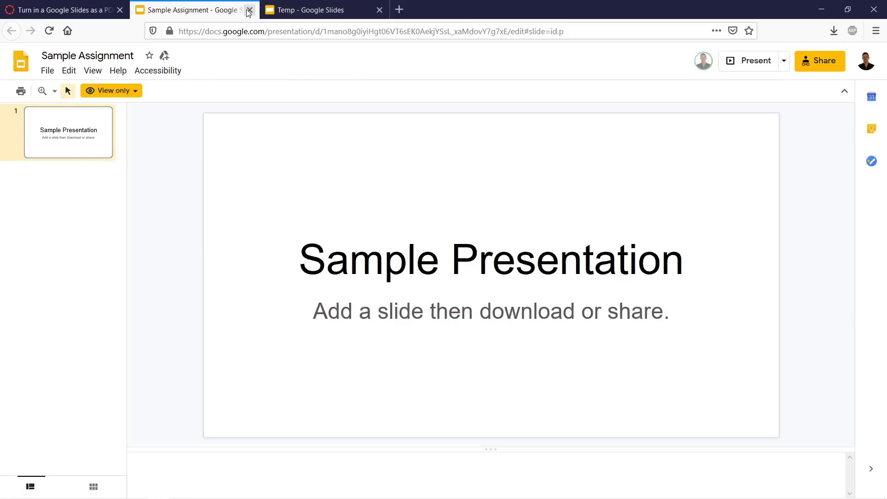
pyautogui.click(248, 10)
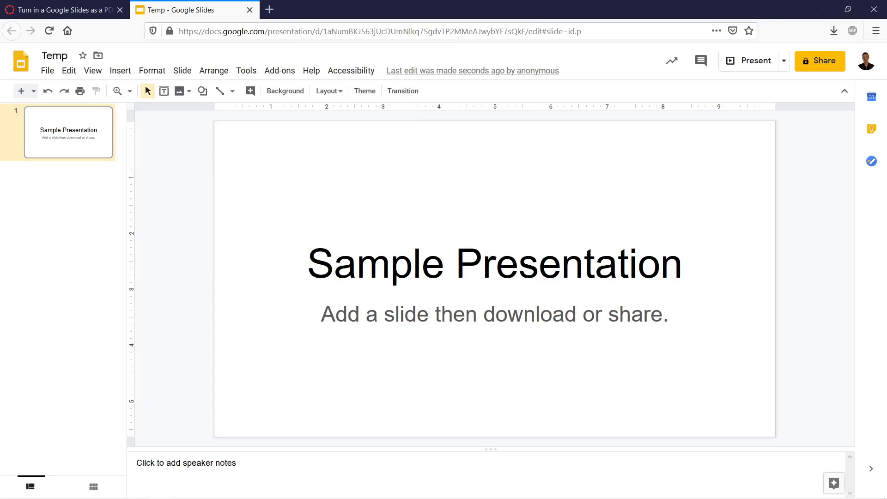
# - Add a second slide to Temp and title it 'Cats are Amazing'
pyautogui.rightClick(92, 193)
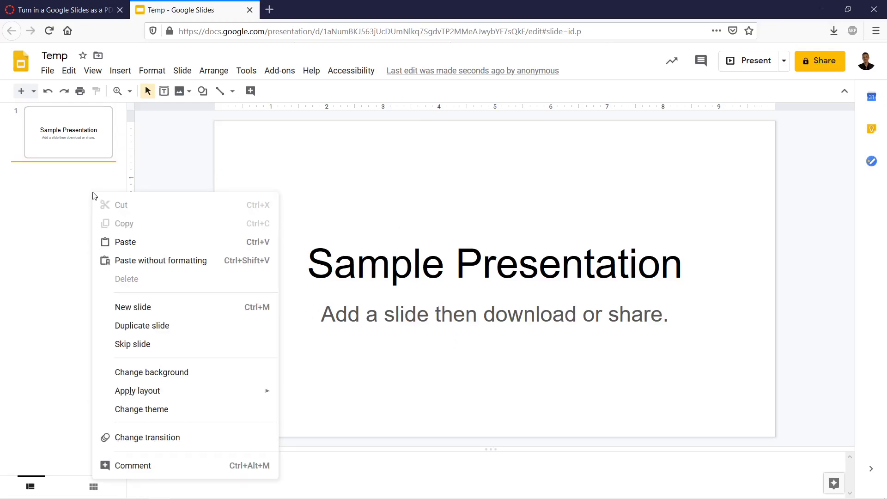
pyautogui.click(186, 309)
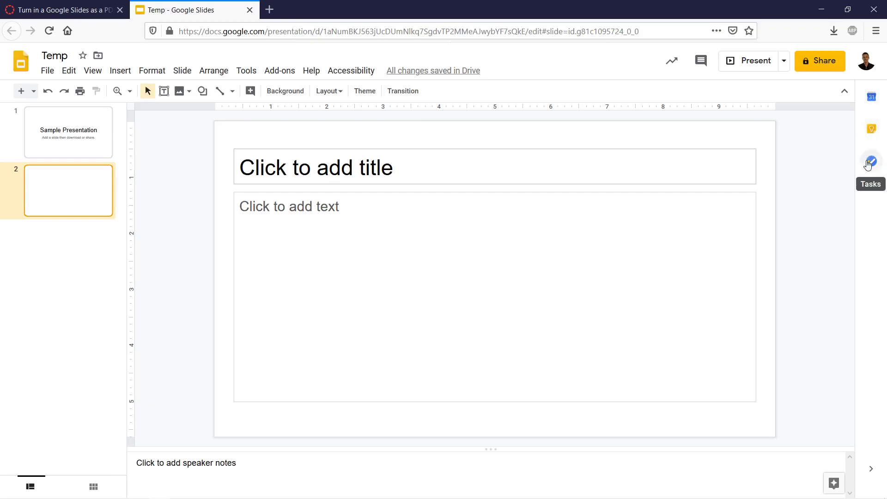
pyautogui.click(415, 166)
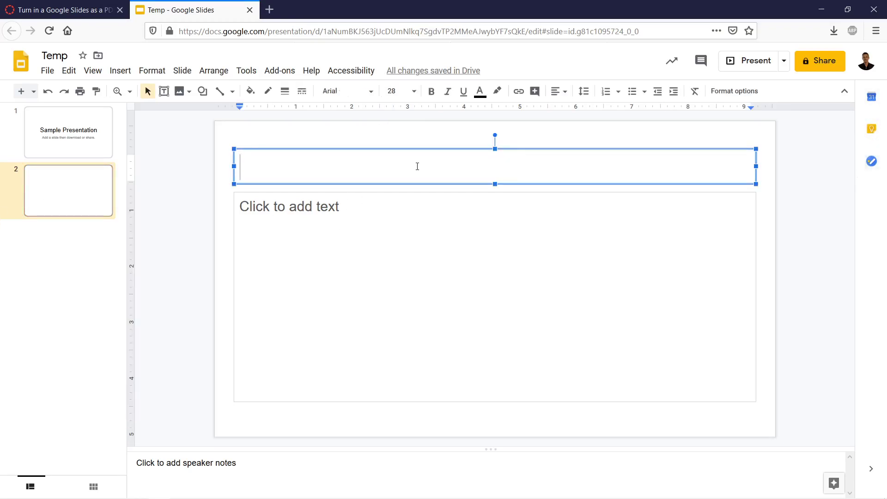
pyautogui.write('Cta')
pyautogui.press('BackSpace')
pyautogui.press('BackSpace')
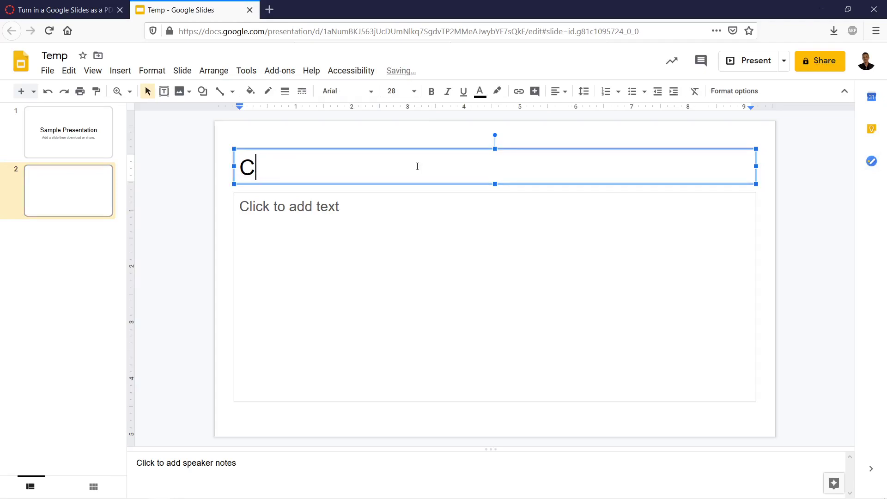
pyautogui.write('ats are Am')
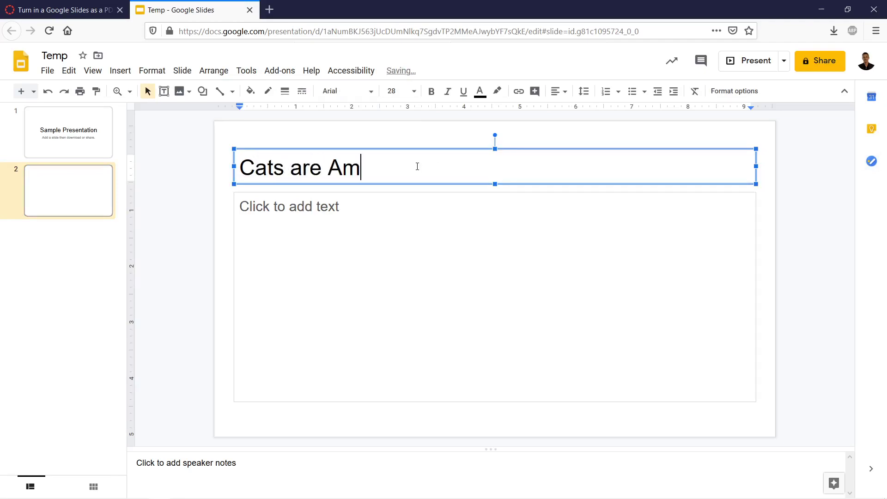
pyautogui.write('azing')
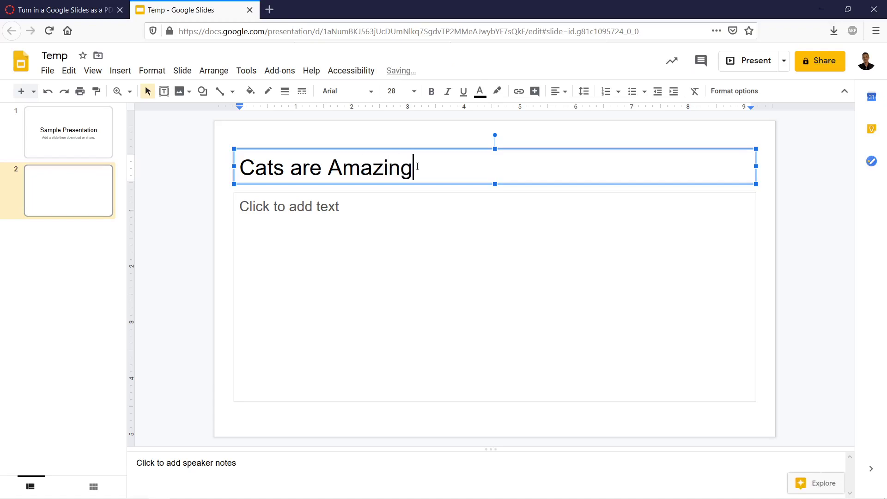
# - In a new tab, search Google Images for 'cats'
pyautogui.click(269, 11)
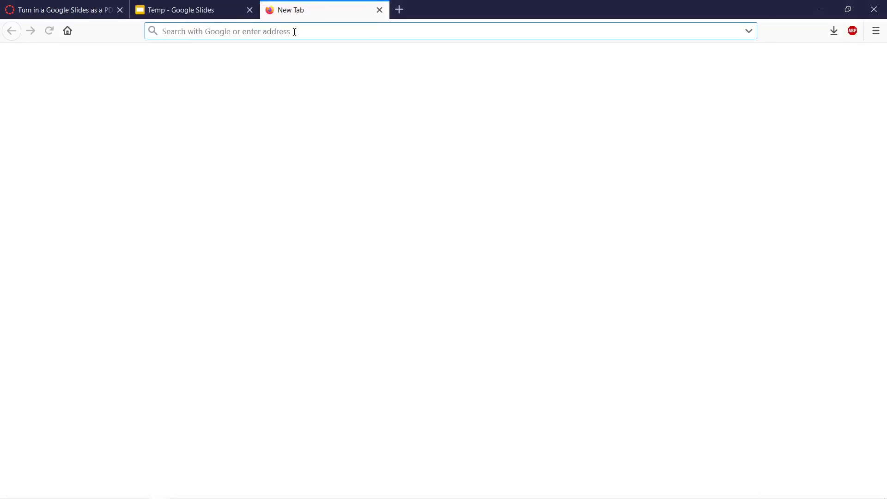
pyautogui.write('cgtas')
pyautogui.press('Return')
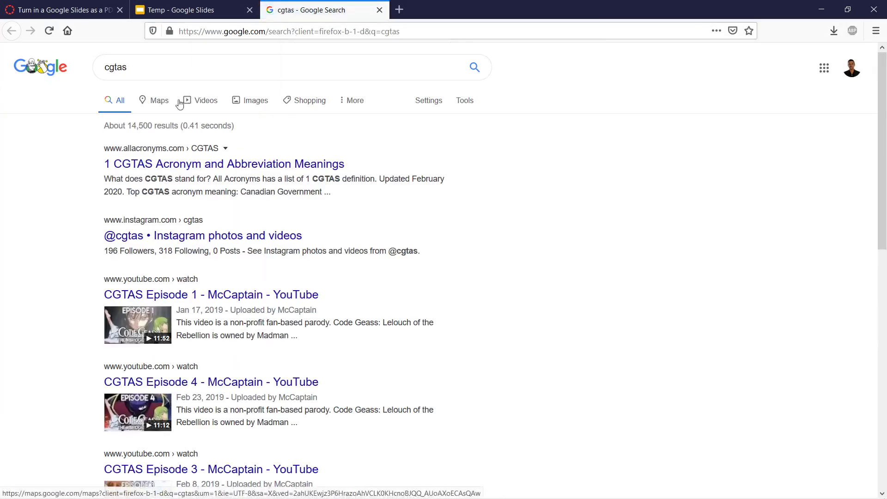
pyautogui.click(234, 103)
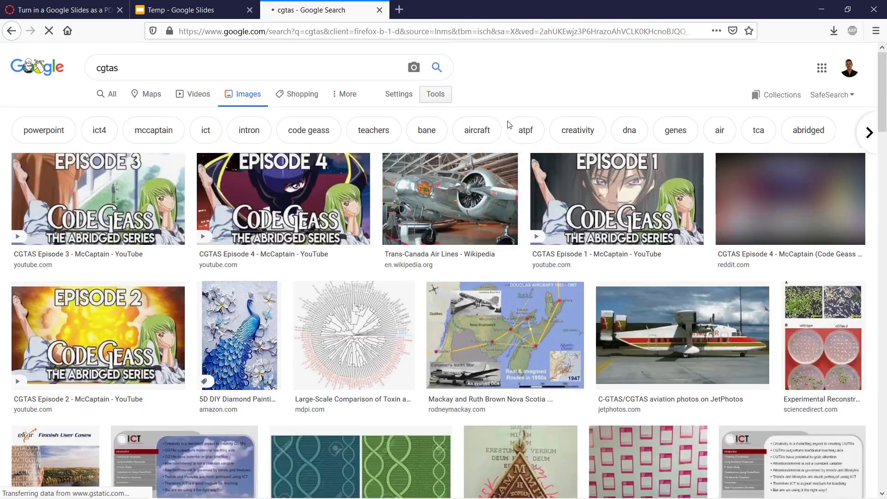
pyautogui.click(107, 69)
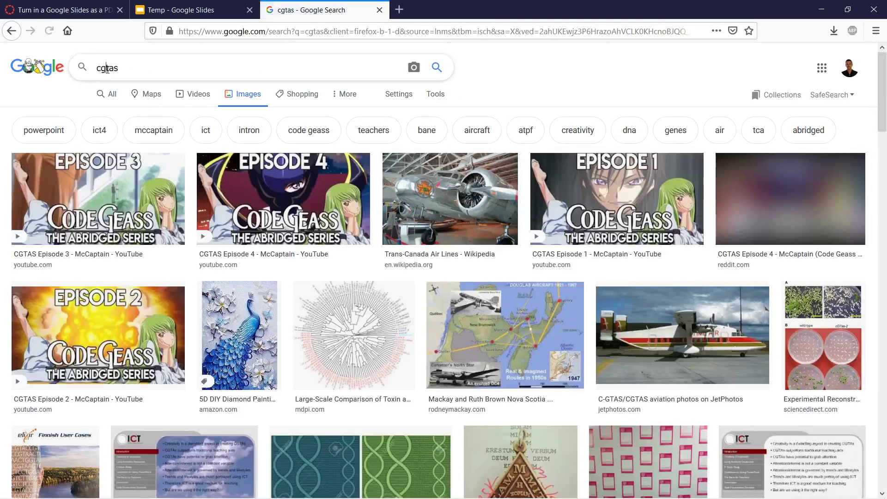
pyautogui.press('BackSpace')
pyautogui.press('Return')
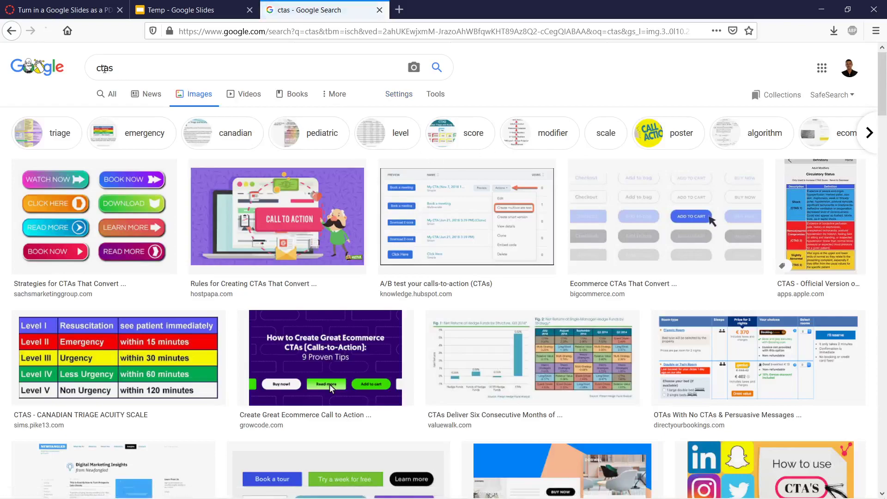
pyautogui.click(105, 68)
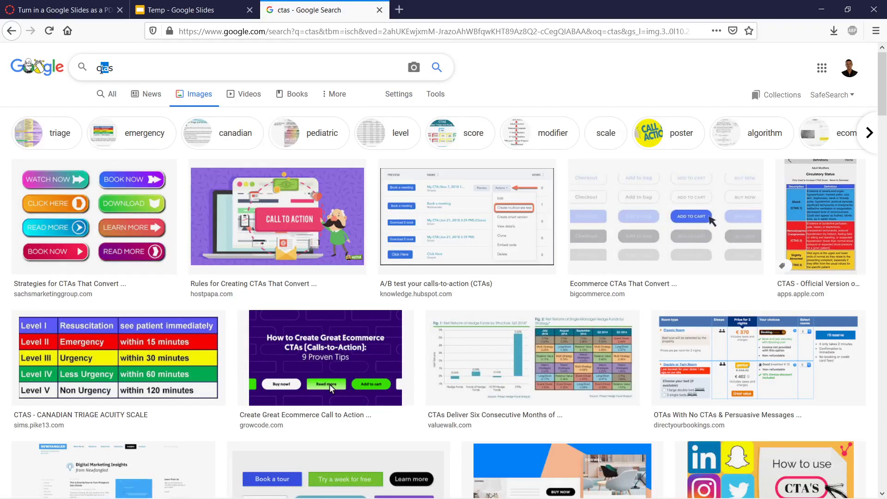
pyautogui.write('at')
pyautogui.press('Return')
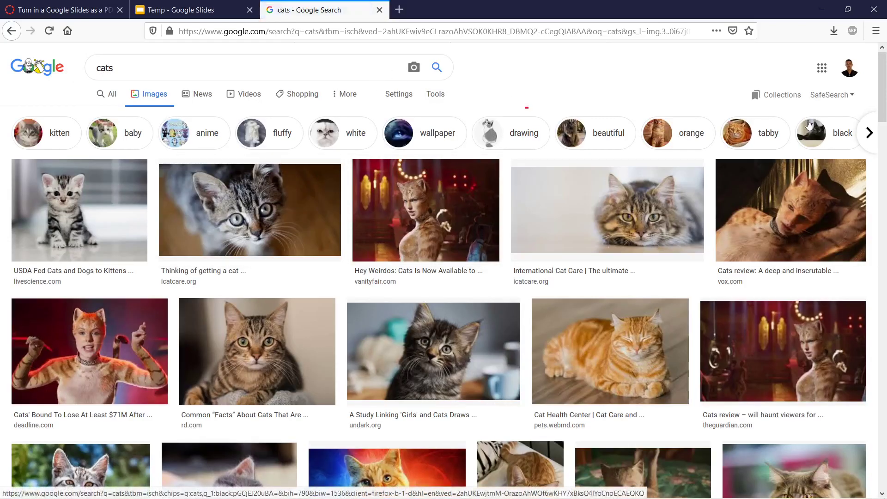
# - Filter the image results to labeled for noncommercial reuse with modification
pyautogui.click(434, 94)
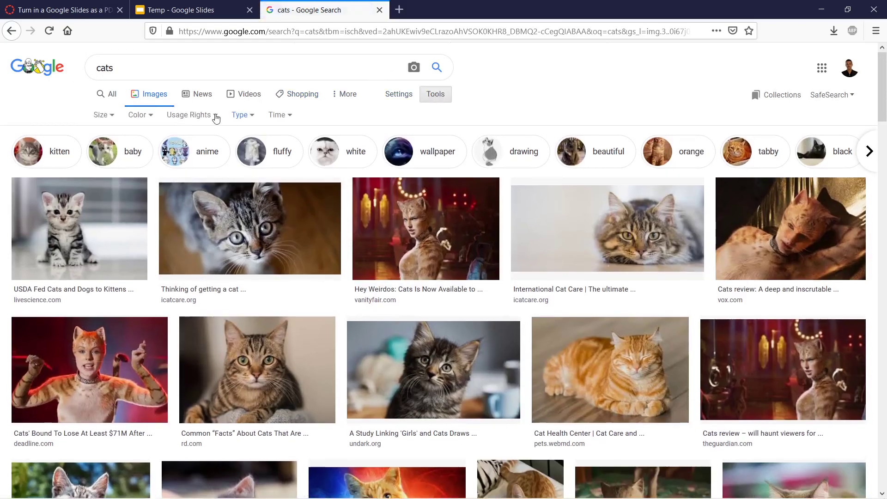
pyautogui.click(212, 115)
pyautogui.click(207, 183)
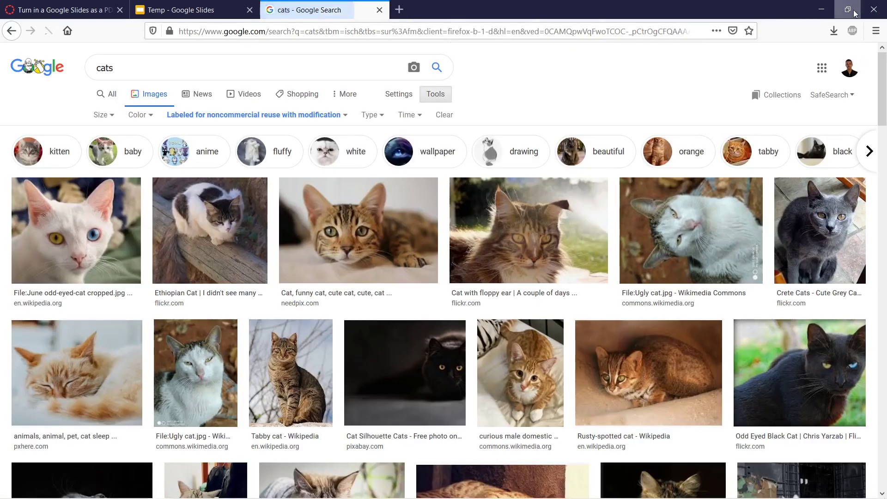
# - Put the image results beside Slides and drag the orange shorthair cat photo onto slide 2
pyautogui.click(847, 9)
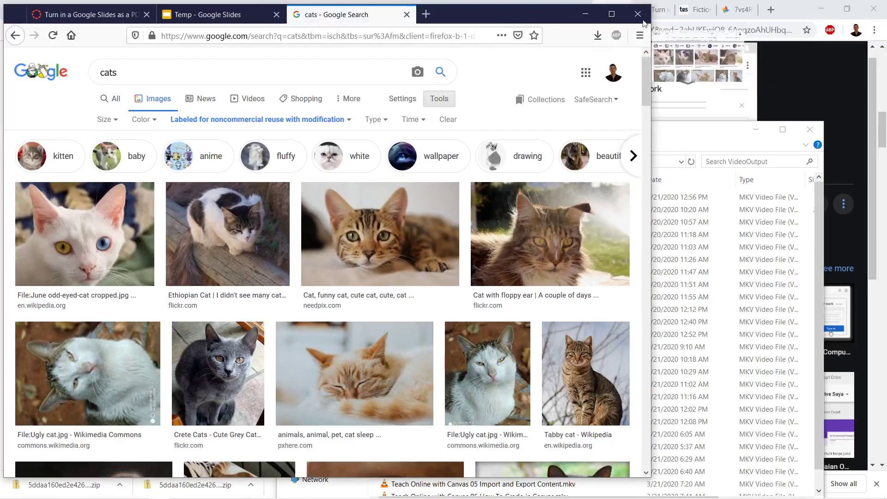
pyautogui.moveTo(351, 14); pyautogui.dragTo(590, 16)
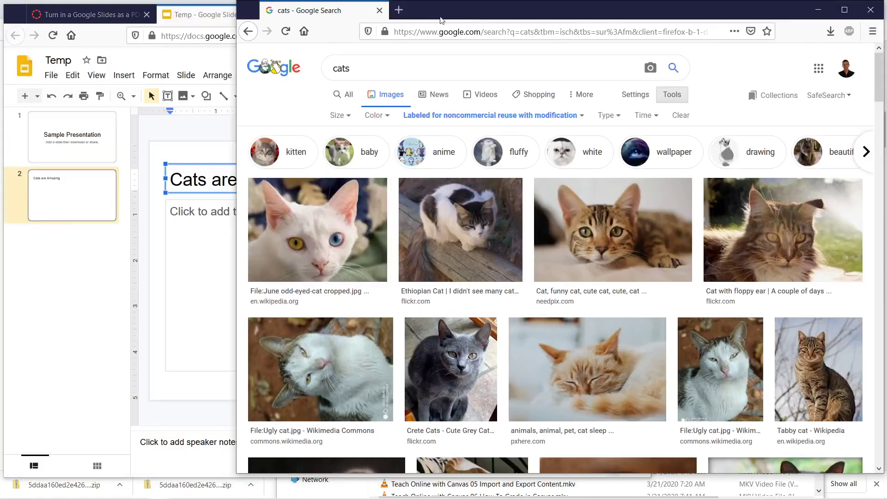
pyautogui.moveTo(236, 42); pyautogui.dragTo(407, 42)
pyautogui.scroll(-8, 481, 266)
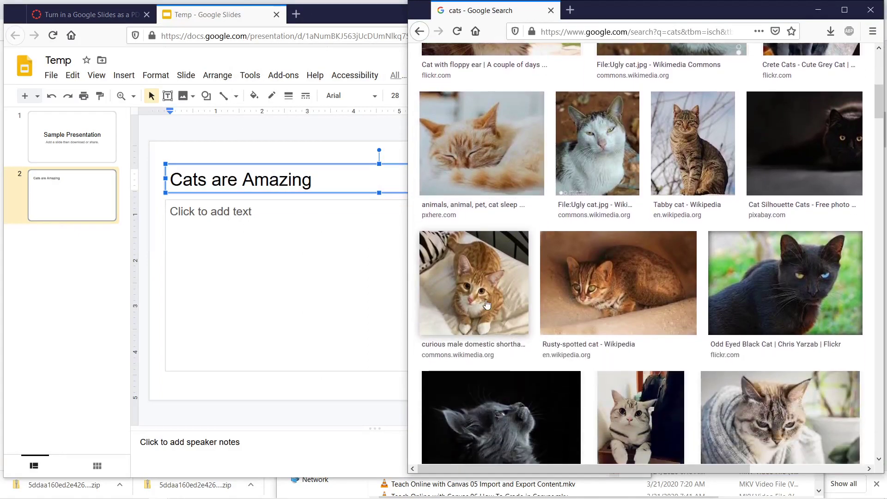
pyautogui.click(486, 303)
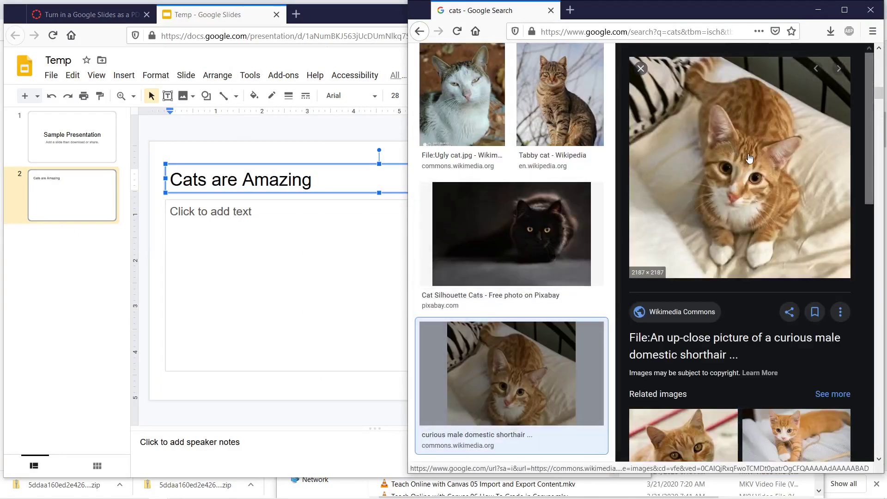
pyautogui.moveTo(749, 158); pyautogui.dragTo(259, 277)
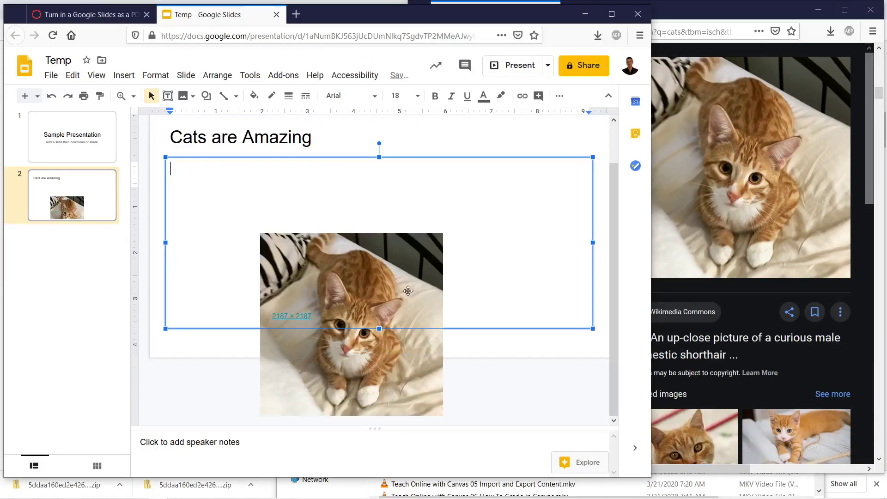
# - Delete the stray 2187 × 2187 link text box from the slide
pyautogui.moveTo(302, 315); pyautogui.dragTo(173, 243)
pyautogui.click(232, 242)
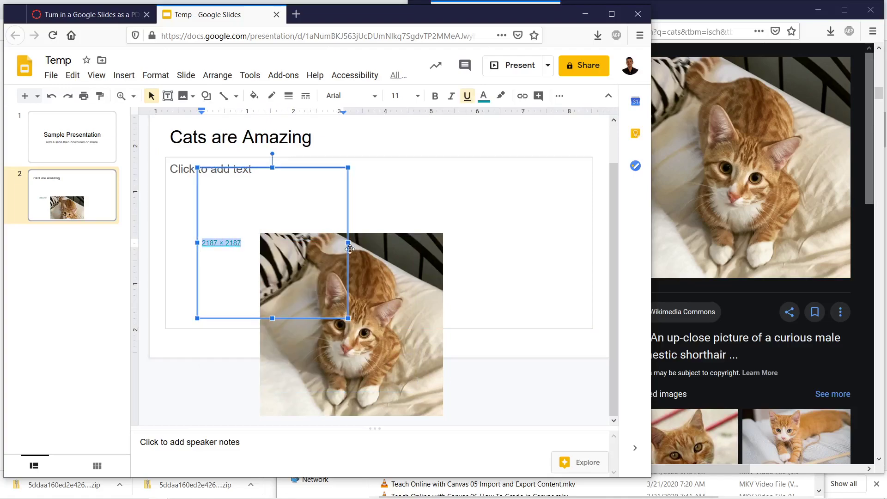
pyautogui.click(398, 190)
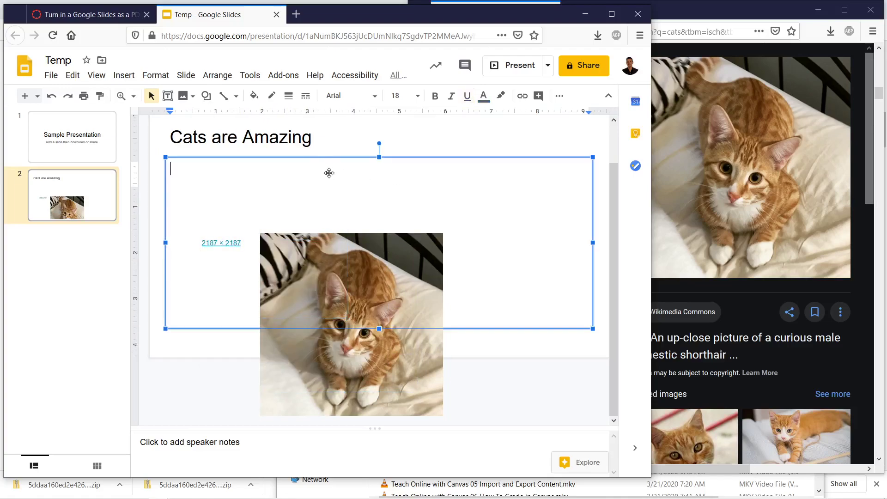
pyautogui.click(222, 242)
pyautogui.click(291, 167)
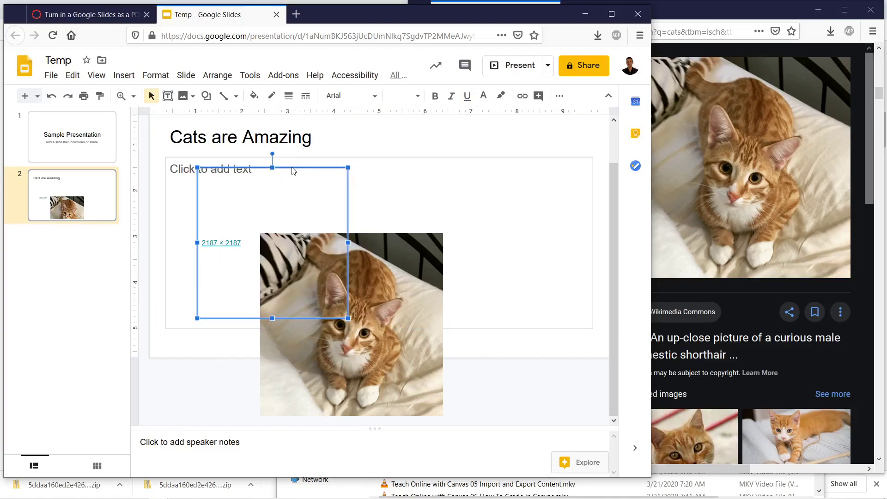
pyautogui.press('Delete')
# - Move the cat photo to the right and narrow the caption box to the left half
pyautogui.moveTo(363, 251); pyautogui.dragTo(526, 169)
pyautogui.click(381, 158)
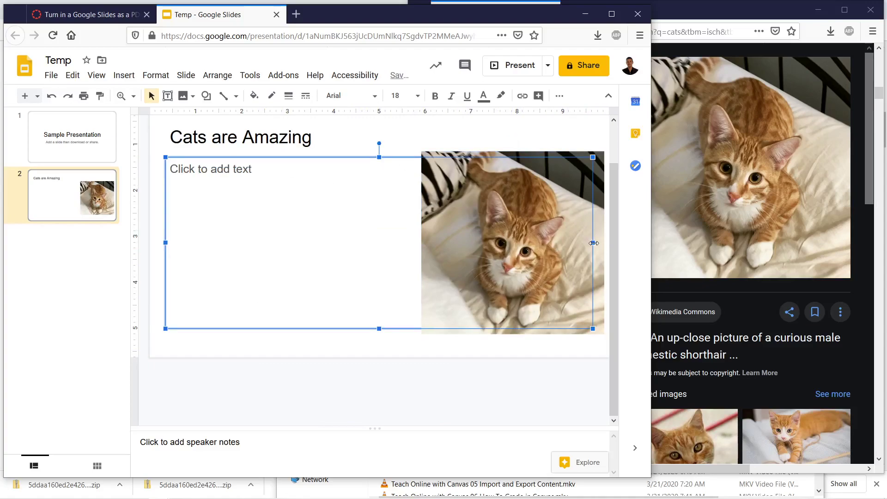
pyautogui.moveTo(593, 242); pyautogui.dragTo(397, 243)
pyautogui.click(287, 178)
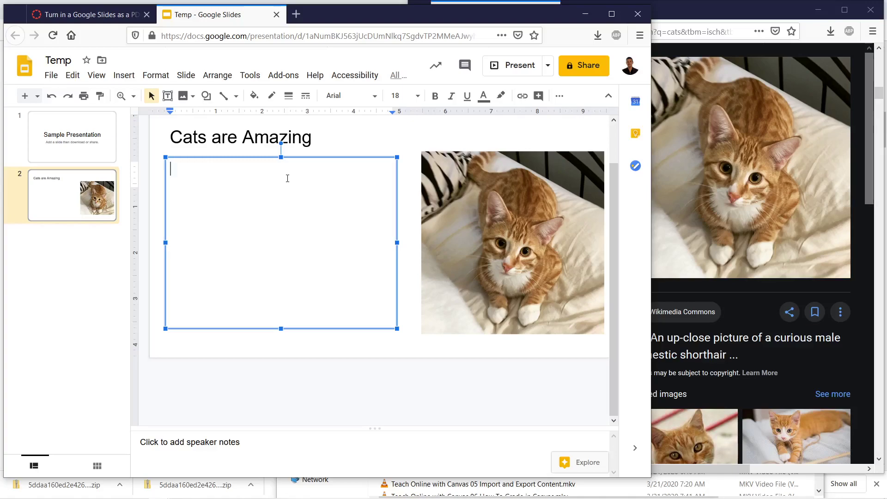
# - Write the caption 'This is a hungry cat.' in the text box
pyautogui.write('This is a hungery cat')
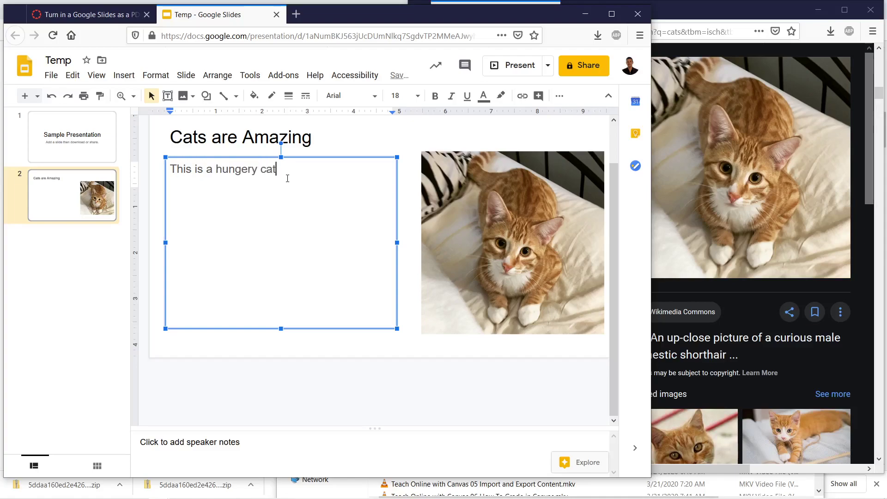
pyautogui.write('.')
pyautogui.press('BackSpace')
pyautogui.click(328, 141)
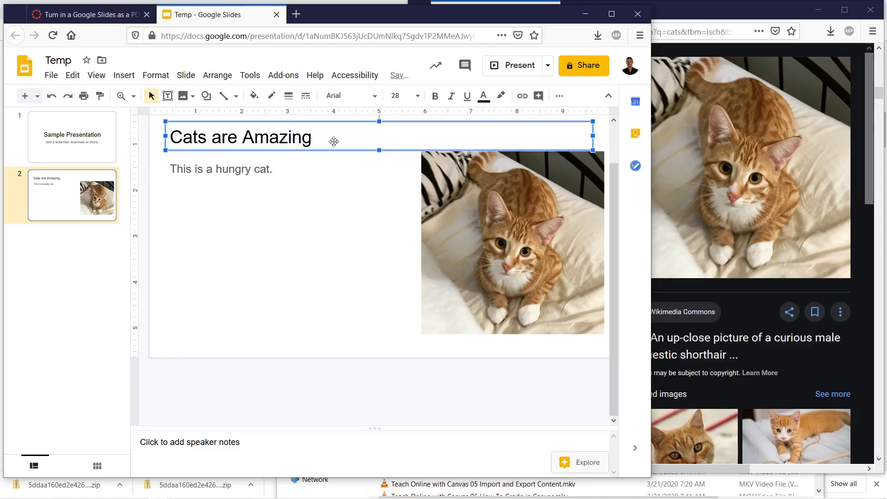
# - Deselect the slide, close the image search window and maximize the Slides window
pyautogui.scroll(2, 382, 221)
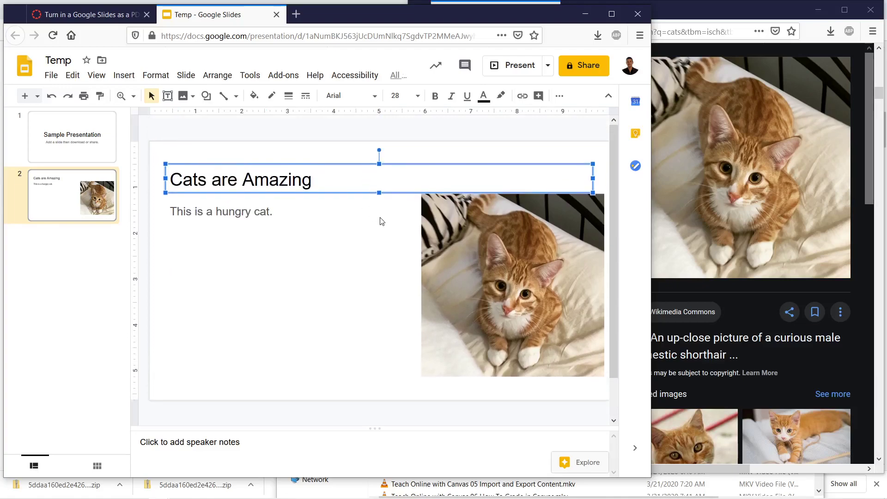
pyautogui.click(343, 132)
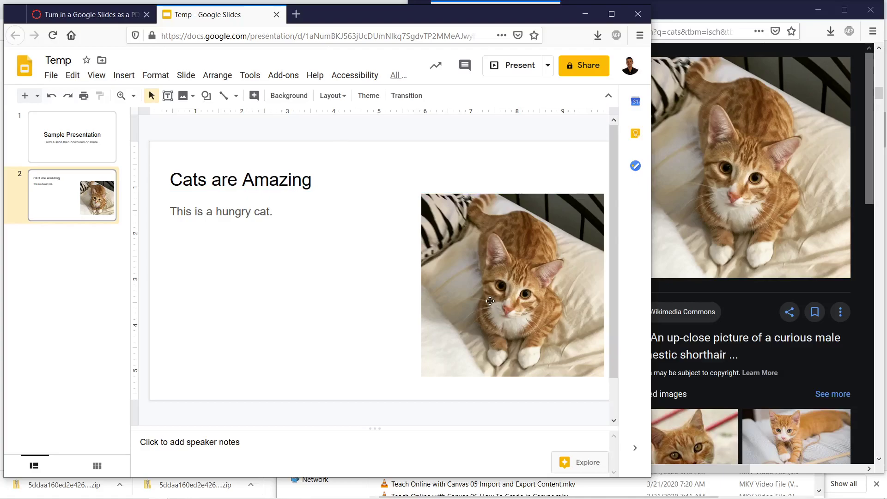
pyautogui.click(883, 9)
pyautogui.click(619, 14)
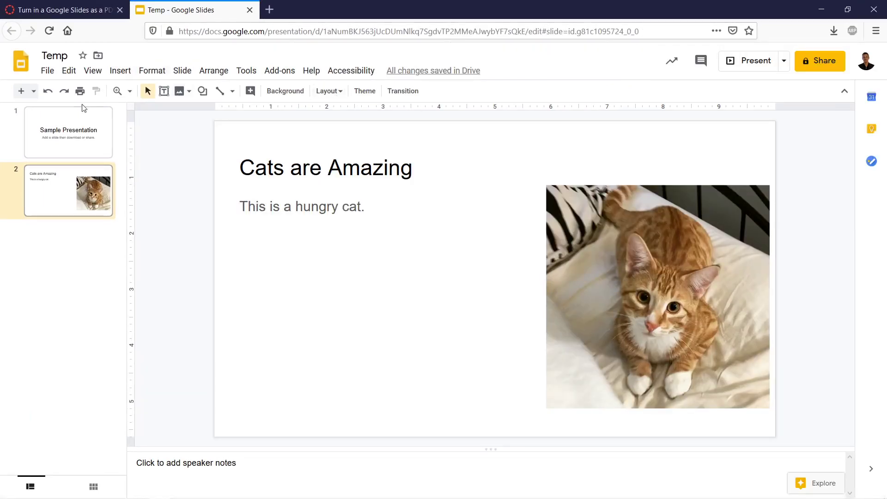
# - Show the File > Download format choices for the Temp deck
pyautogui.click(45, 73)
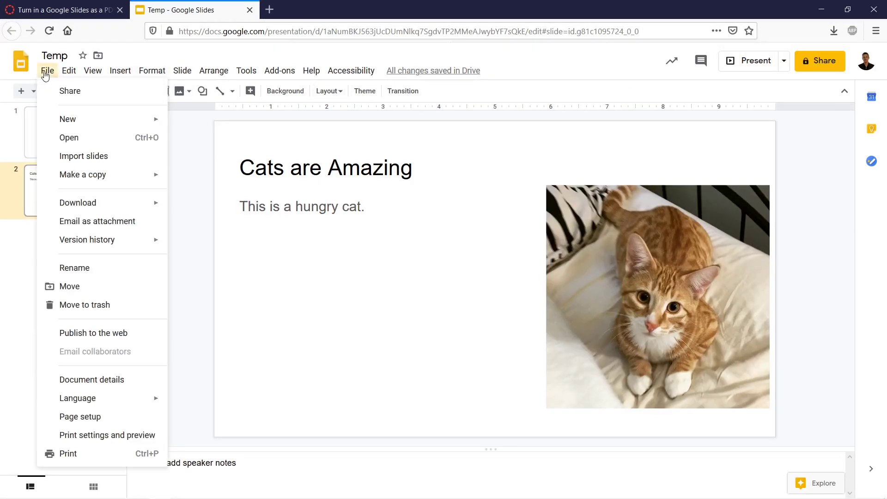
pyautogui.moveTo(99, 202)
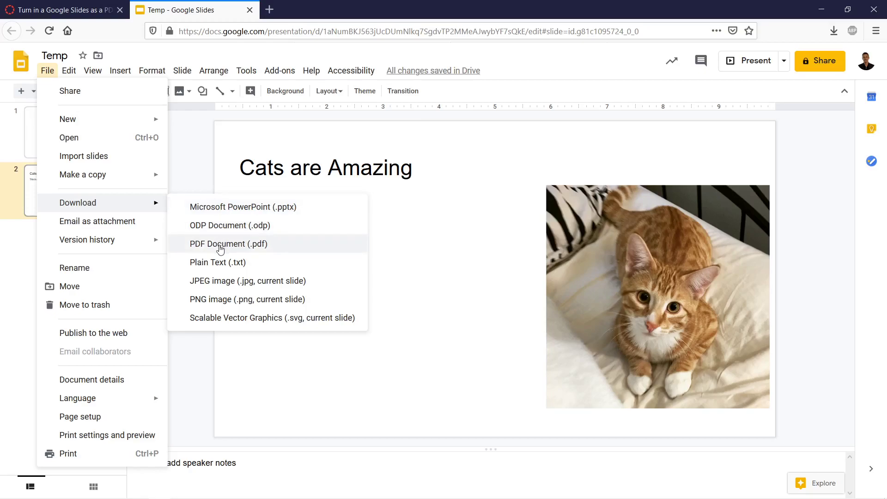
# - Download the Temp deck as a PDF, saving the file rather than opening it
pyautogui.click(220, 244)
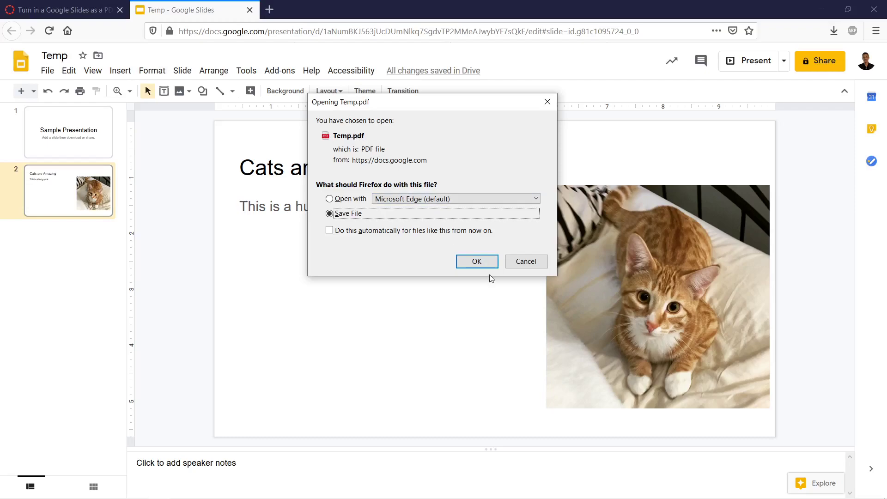
pyautogui.click(342, 203)
pyautogui.click(343, 214)
pyautogui.click(475, 261)
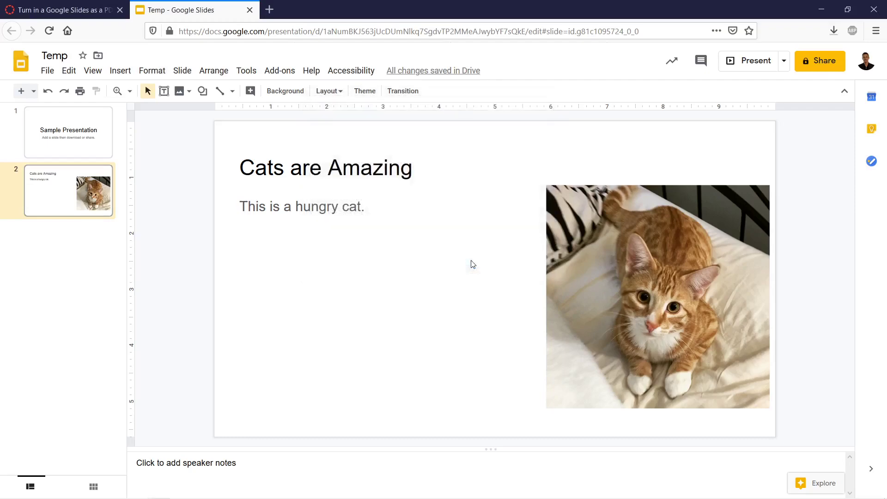
# - Start a submission on the Canvas assignment page
pyautogui.click(84, 11)
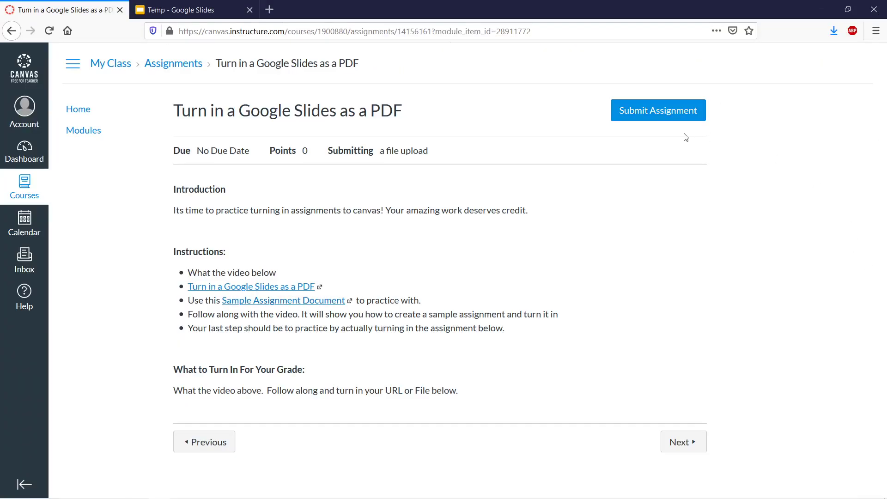
pyautogui.click(664, 110)
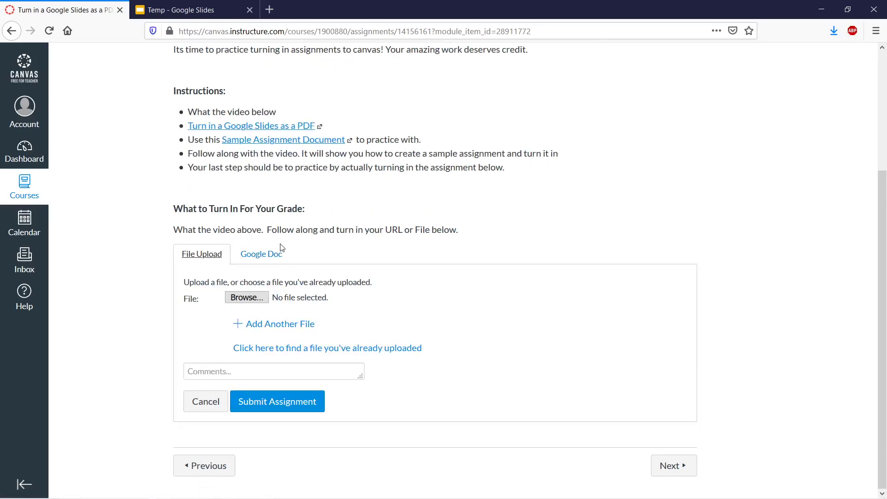
pyautogui.click(249, 298)
# - Attach Temp(1).pdf from the downloads list and submit the assignment
pyautogui.click(831, 32)
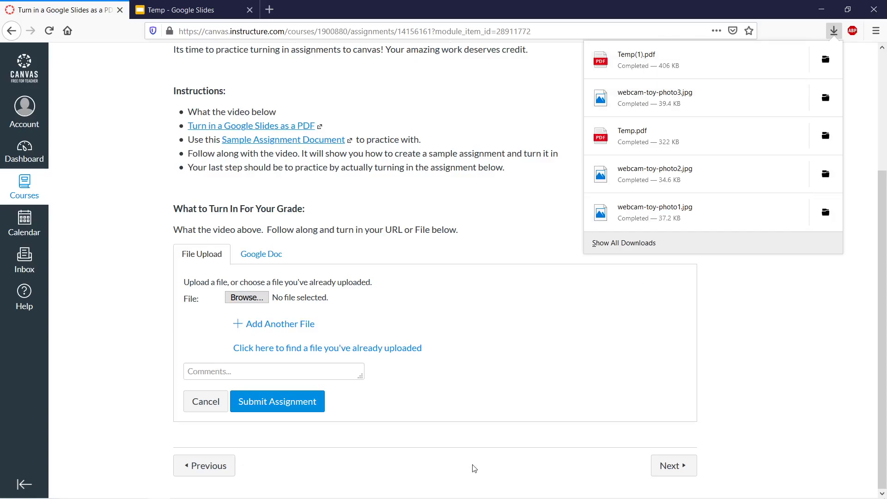
pyautogui.moveTo(289, 483)
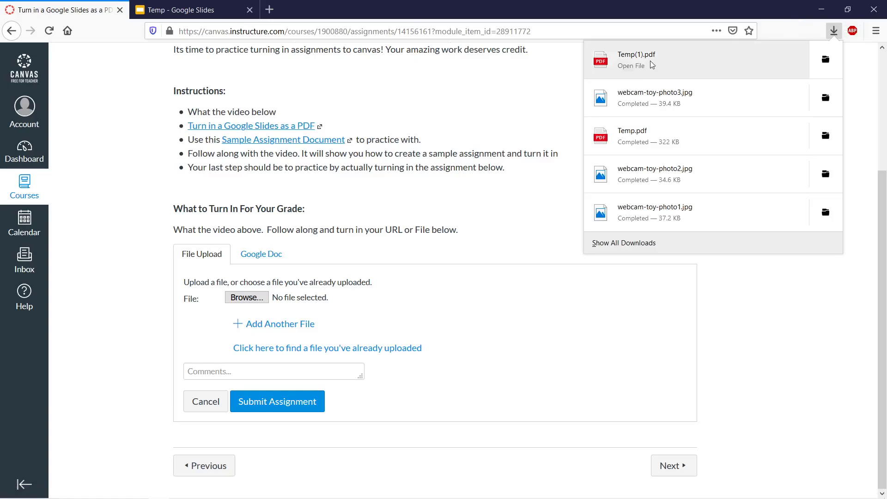
pyautogui.moveTo(650, 66); pyautogui.dragTo(259, 305)
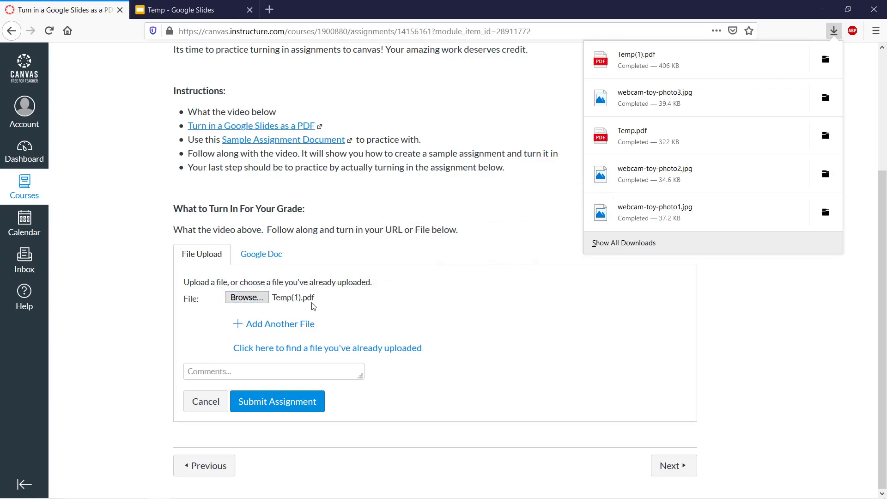
pyautogui.click(399, 304)
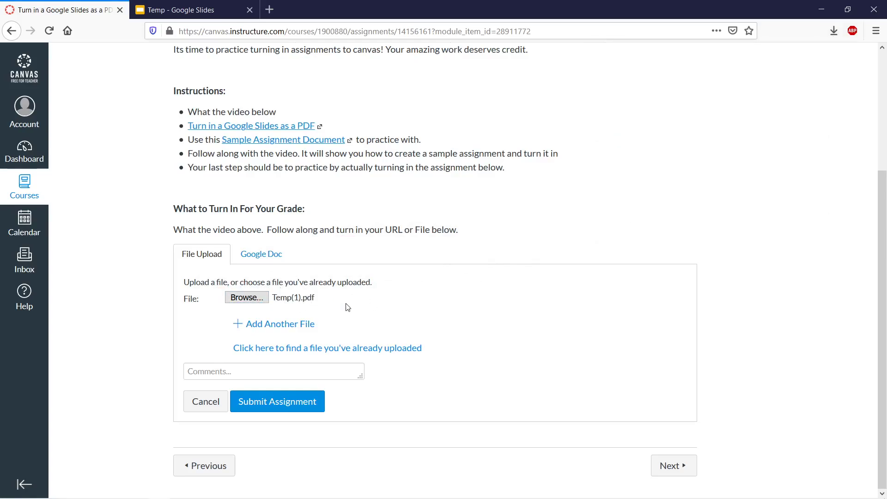
pyautogui.click(294, 403)
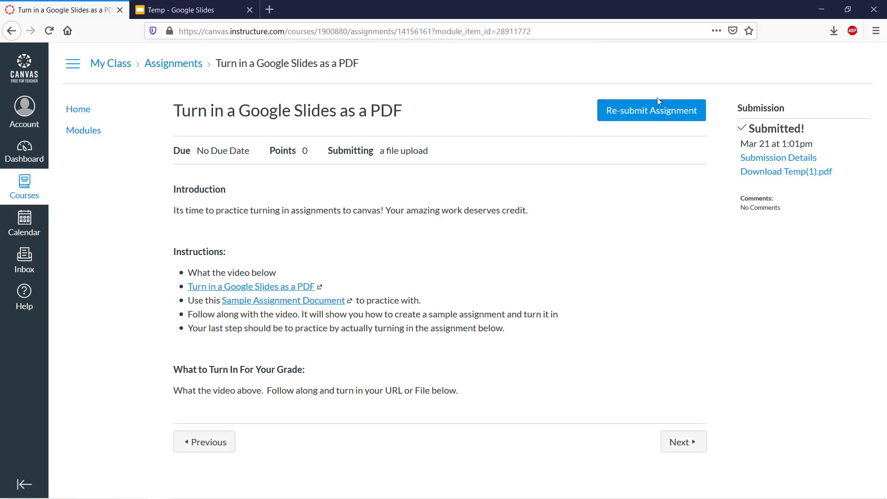
# - Start a re-submission and attach Temp(1).pdf from the Downloads folder
pyautogui.click(660, 112)
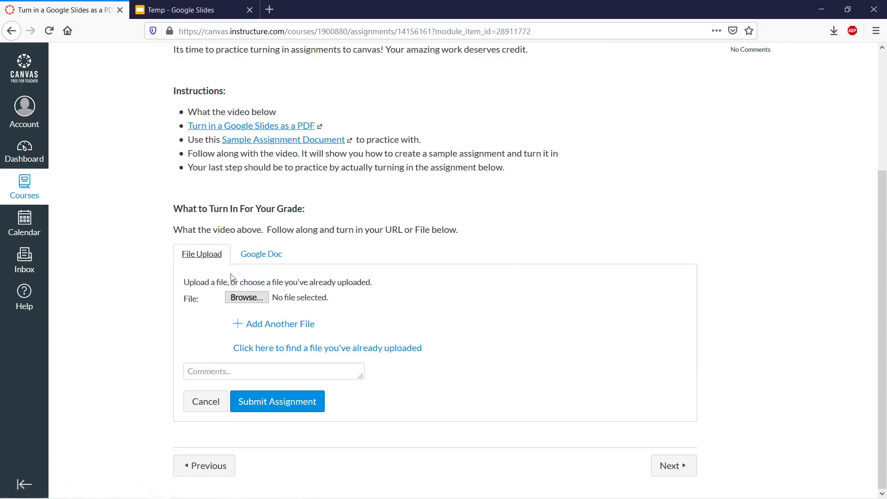
pyautogui.click(249, 297)
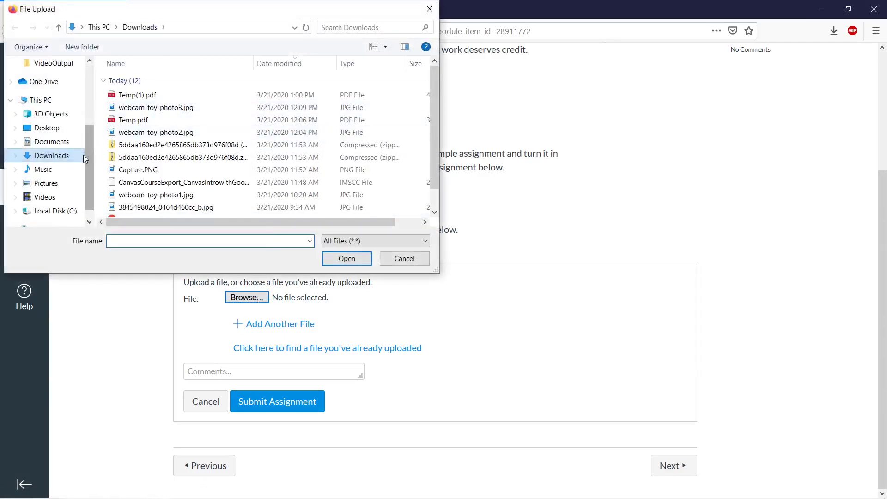
pyautogui.scroll(3, 85, 163)
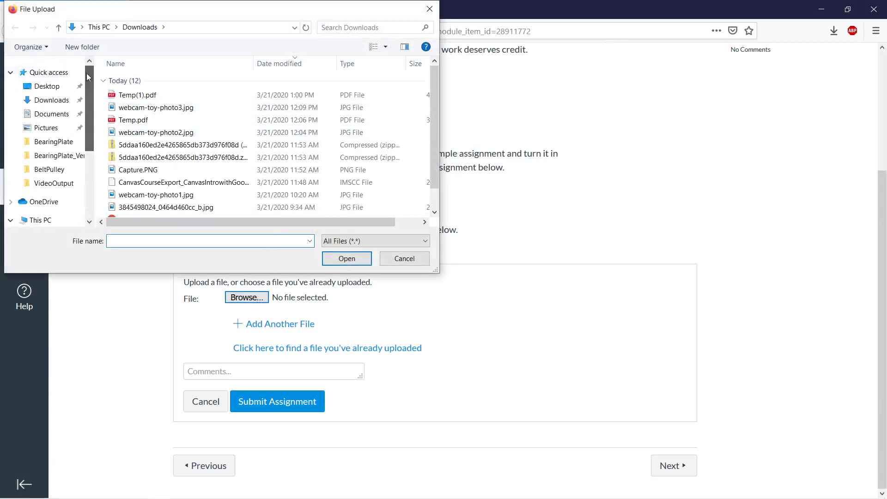
pyautogui.click(53, 99)
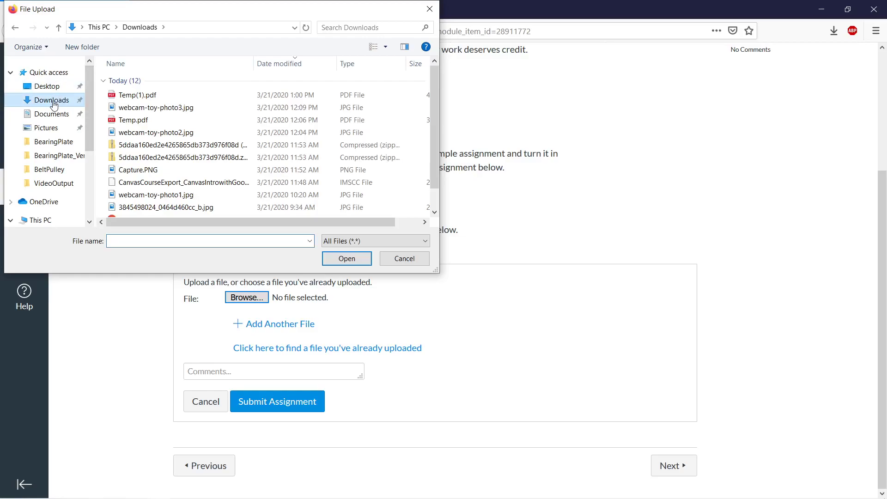
pyautogui.click(143, 97)
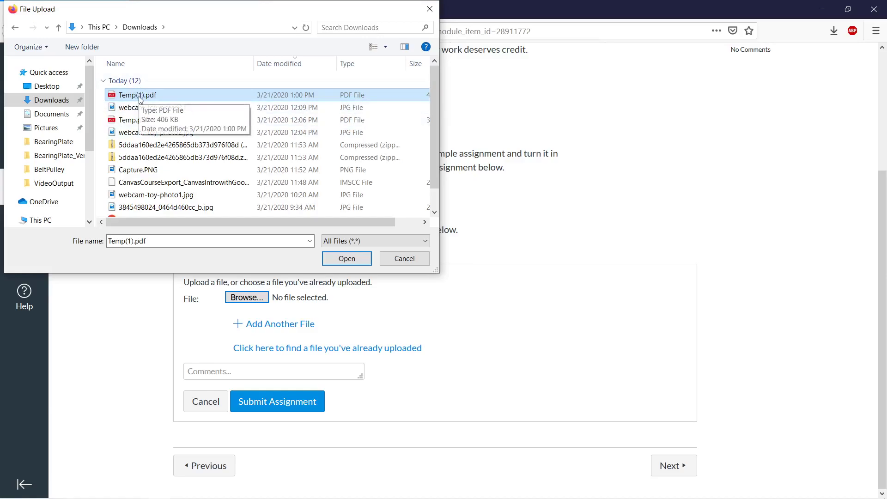
pyautogui.click(349, 262)
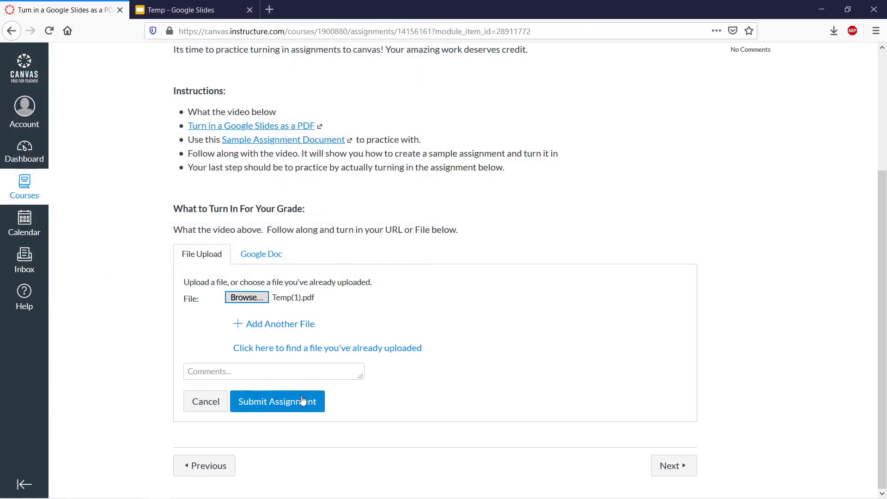
# - Submit the assignment and check the Submission Details show Temp(1)-1.pdf at 406 KB
pyautogui.click(302, 400)
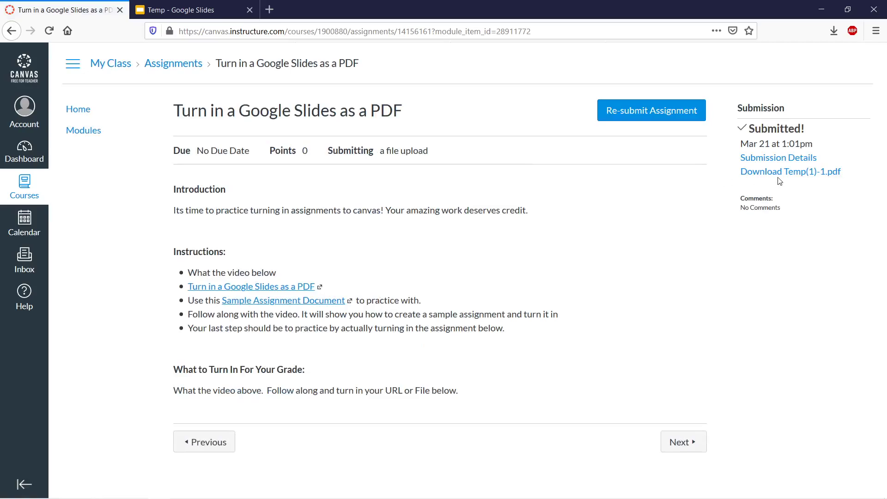
pyautogui.click(784, 162)
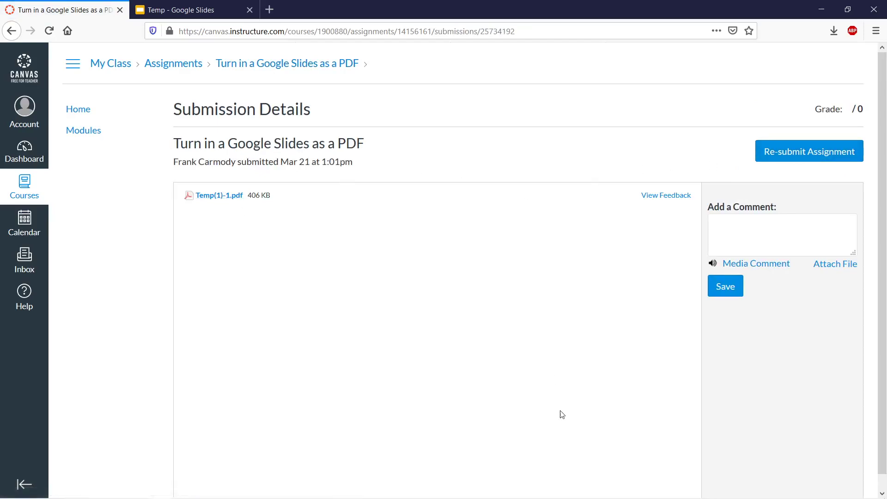
pyautogui.moveTo(714, 497)
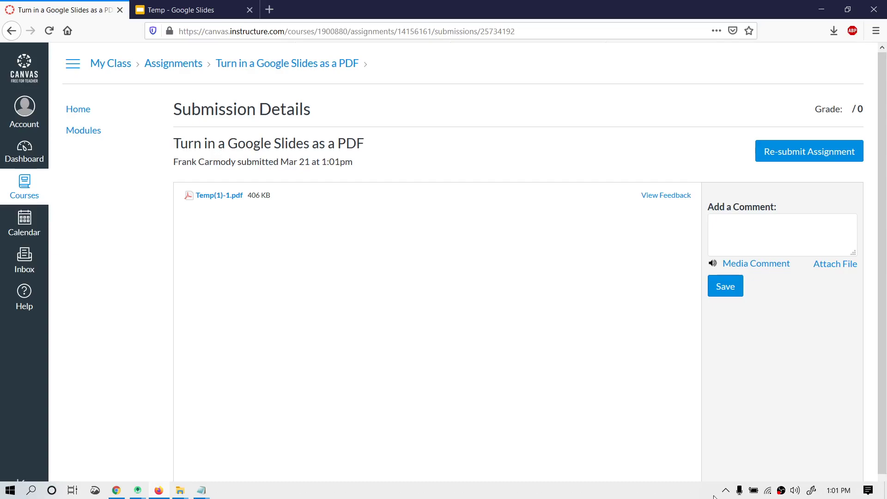